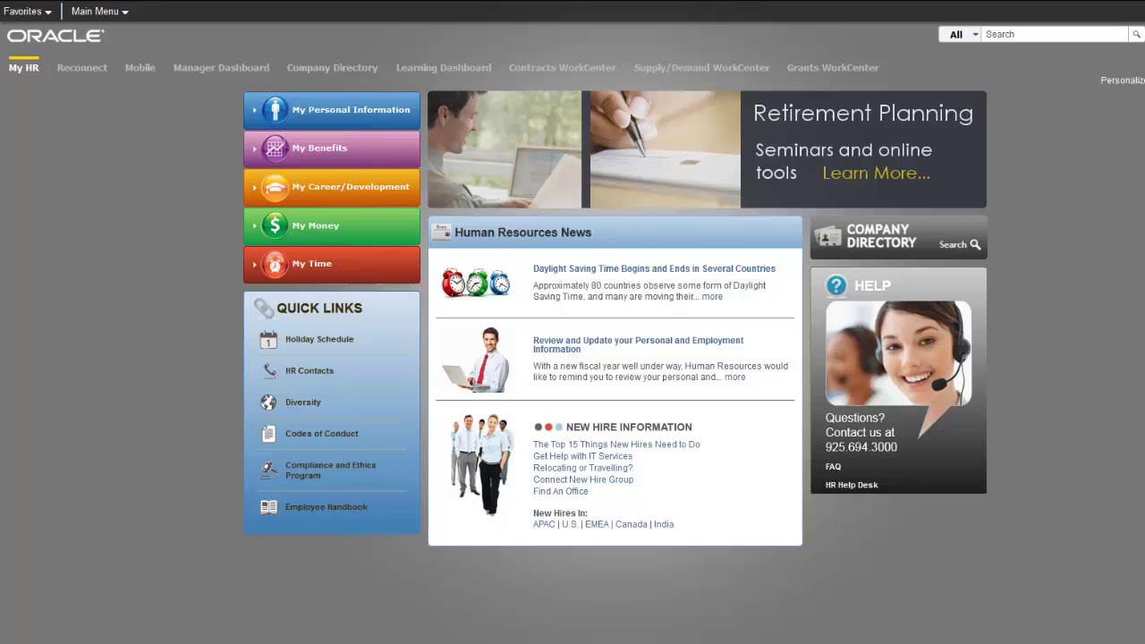
- Go to PeopleTools > Portal > Dashboard > Manage Dashboard Pages to list existing dashboard pages
left_click(126, 12)
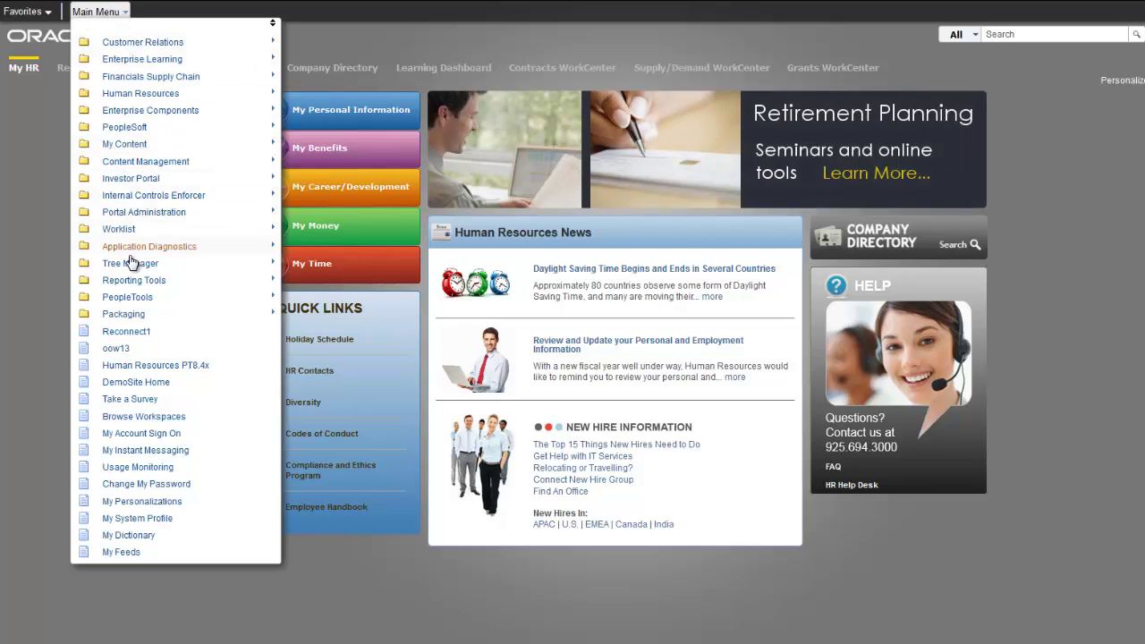
left_click(148, 298)
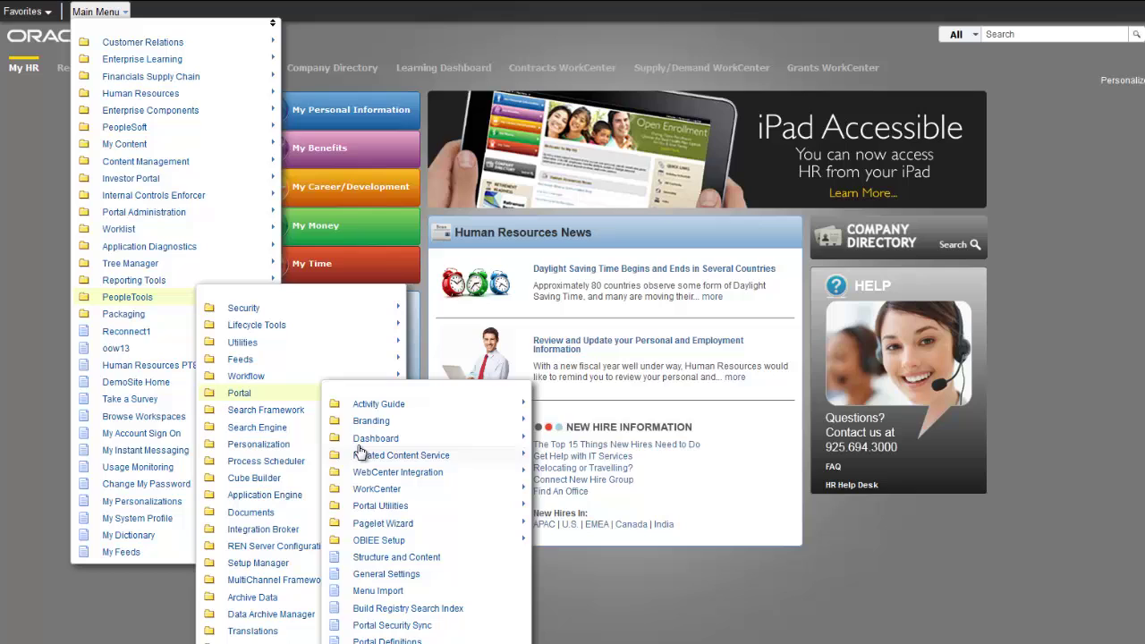
mouse_move(376, 437)
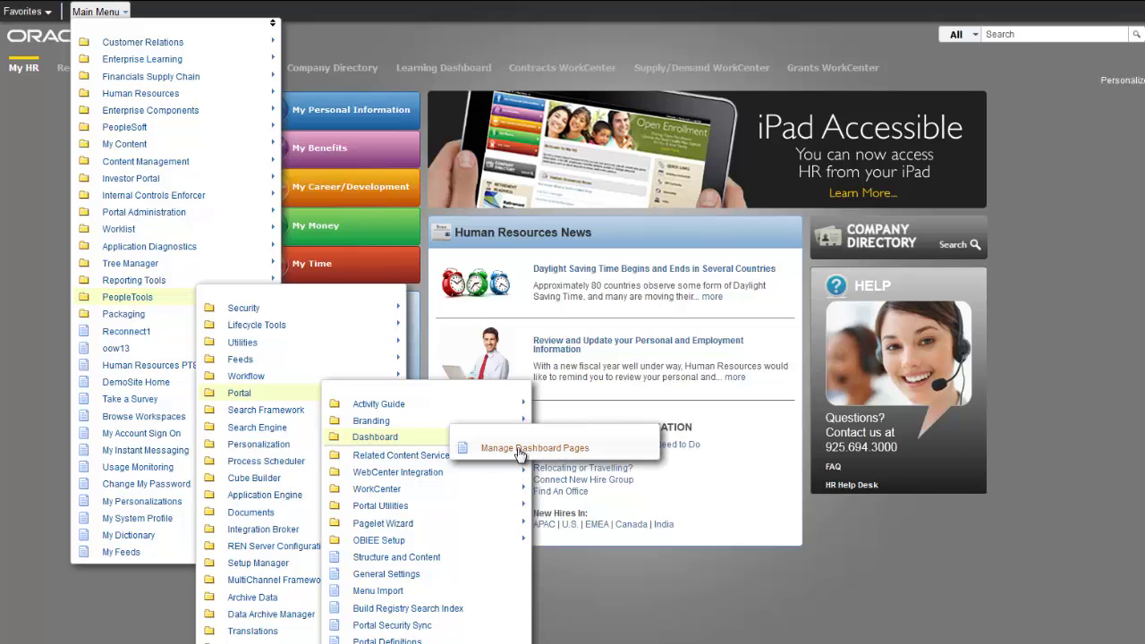
left_click(520, 457)
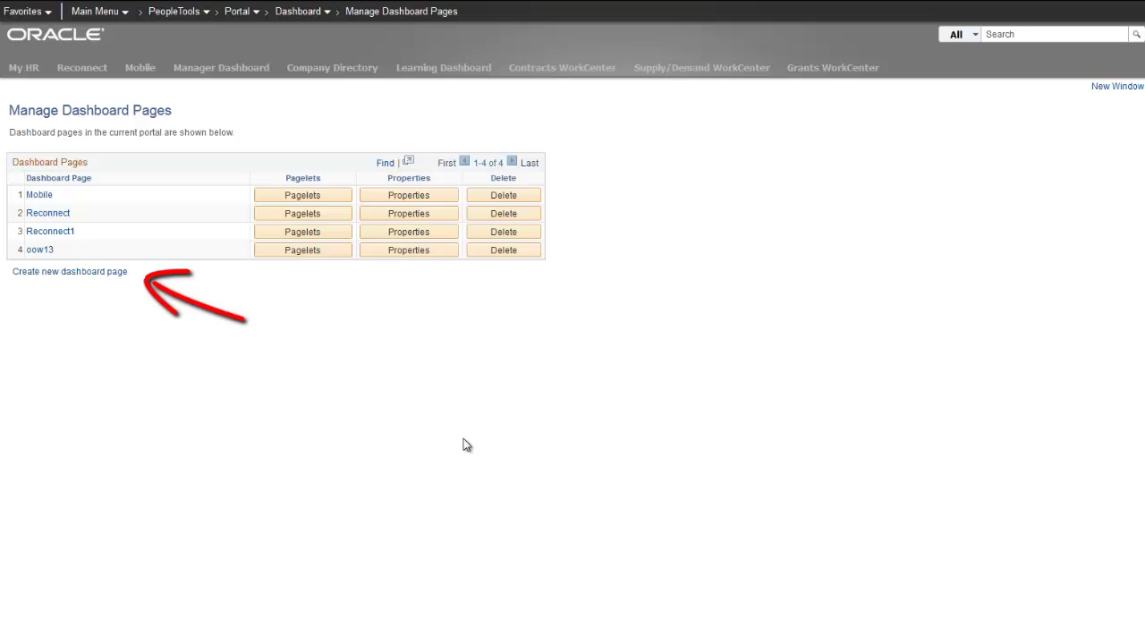
- Create a dashboard page with name and label 'Manage My Team' under parent folder PAPP_CUSTOM_TABS
left_click(118, 281)
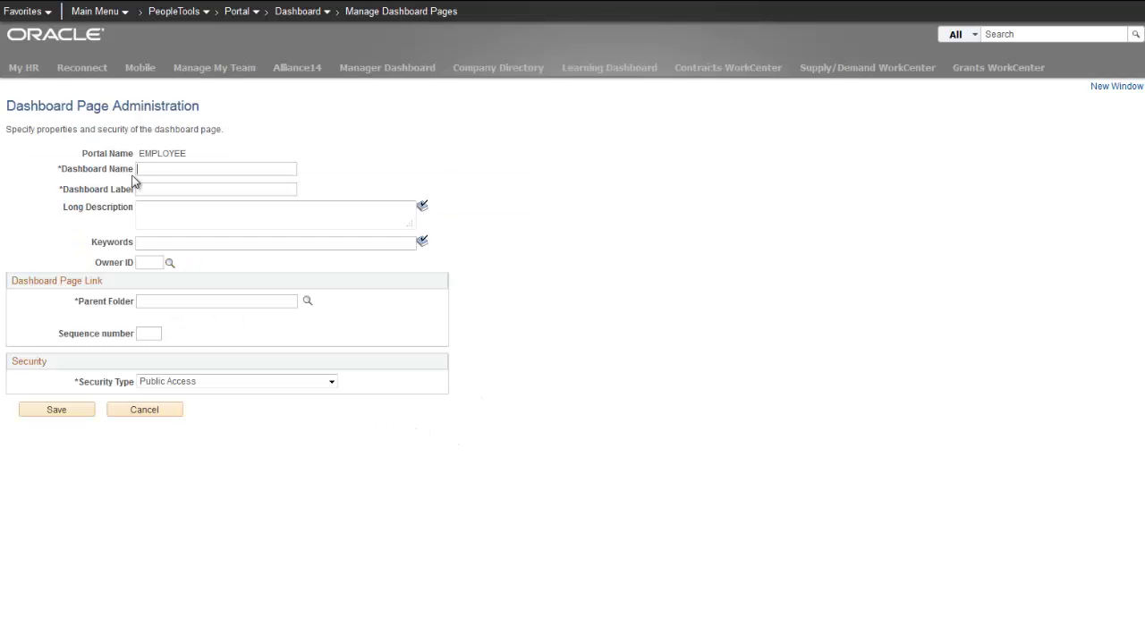
type("Manage My ")
type("Team")
left_click(136, 188)
type("Ma")
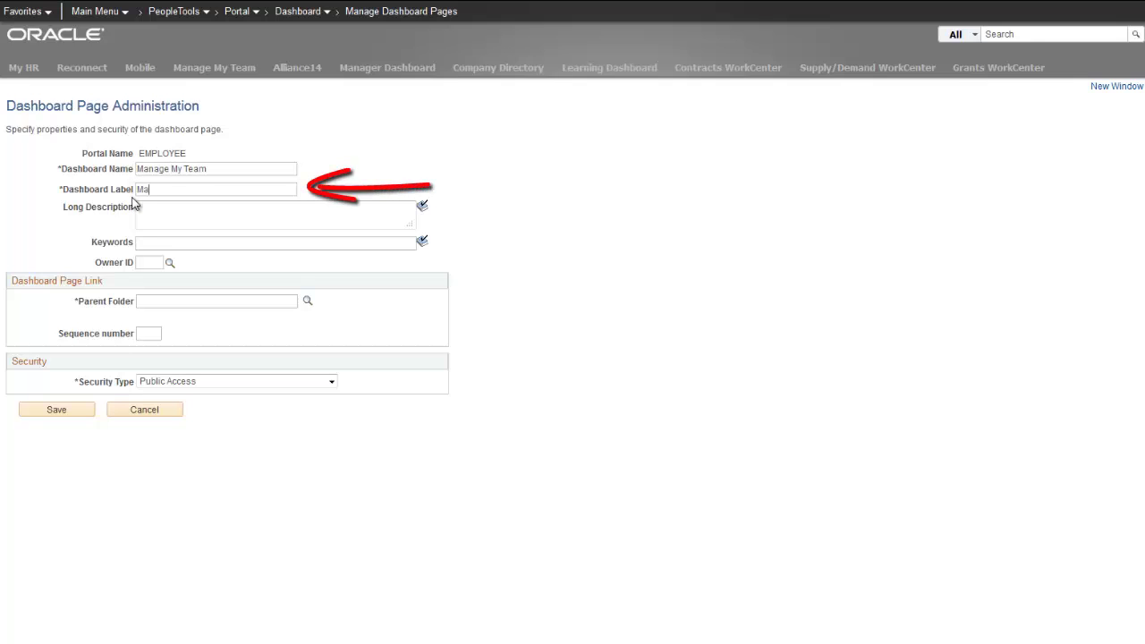
type("nage My Team")
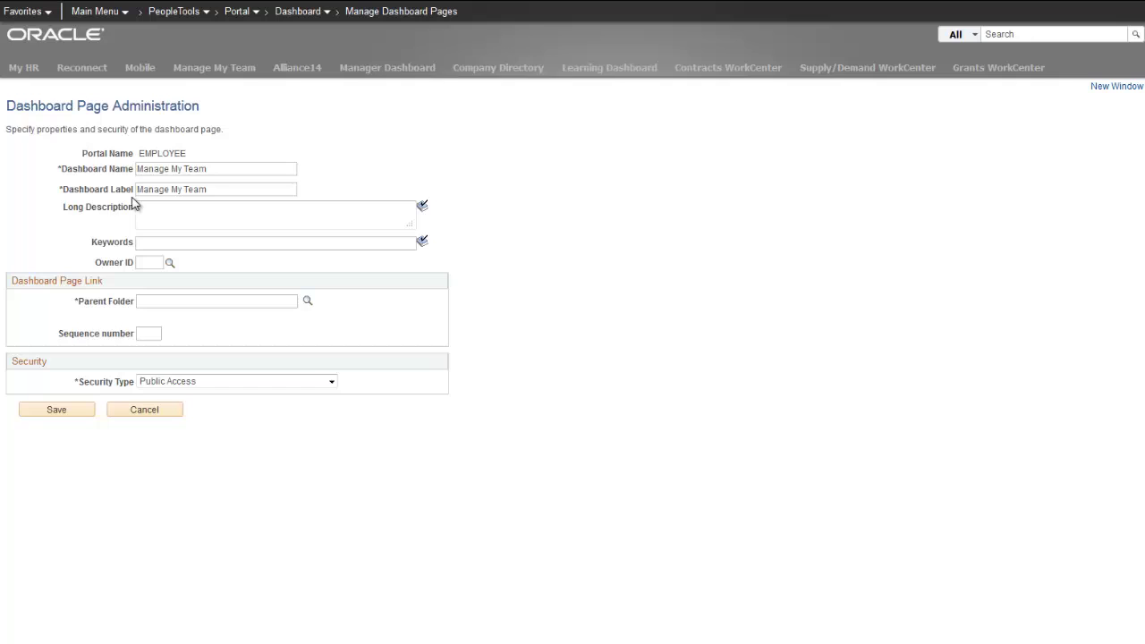
left_click(137, 302)
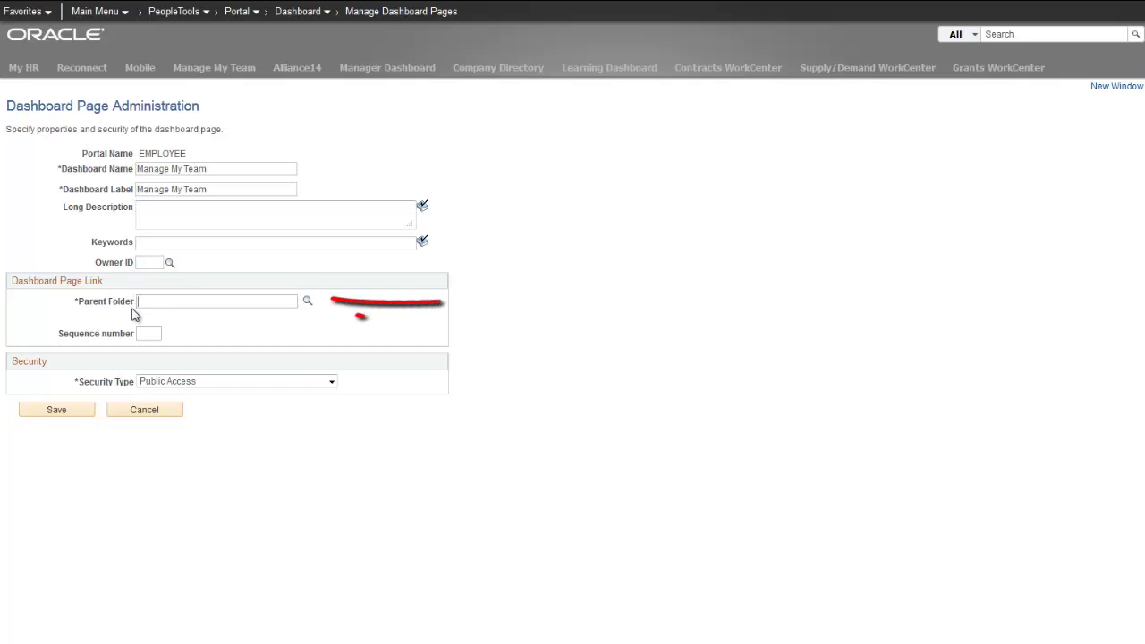
type("PAPP")
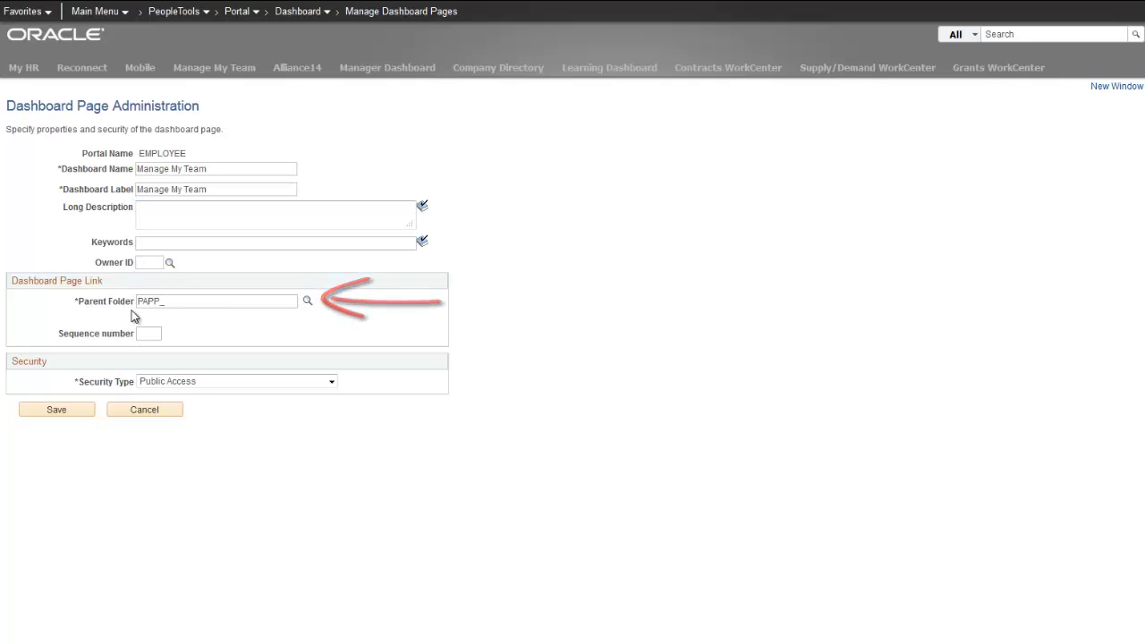
type("_CUSTOM_T")
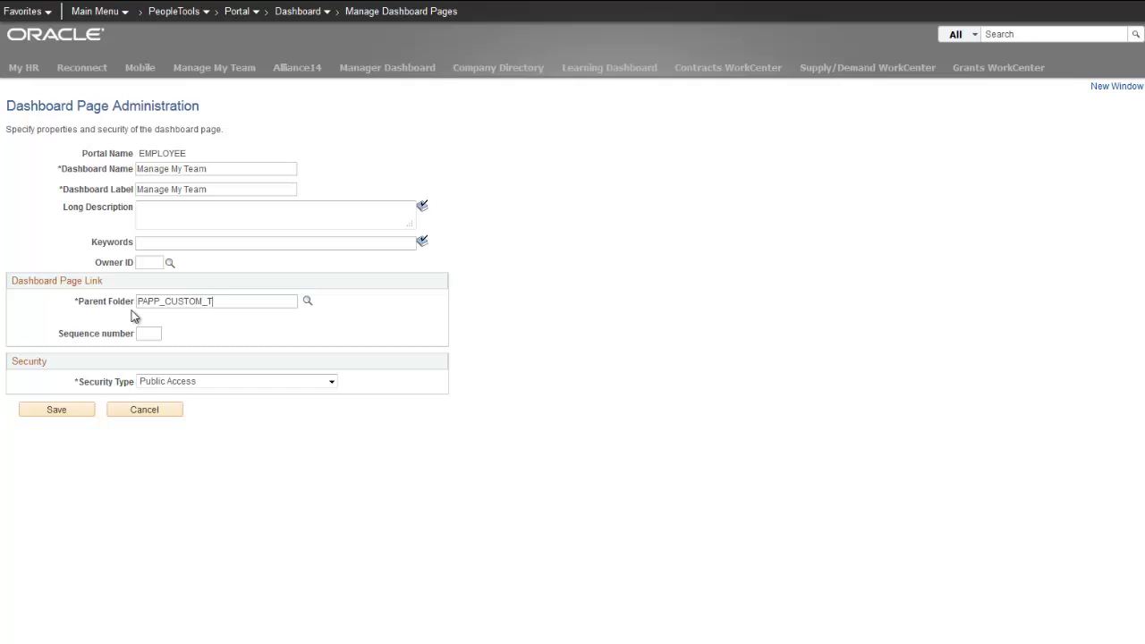
type("ABS")
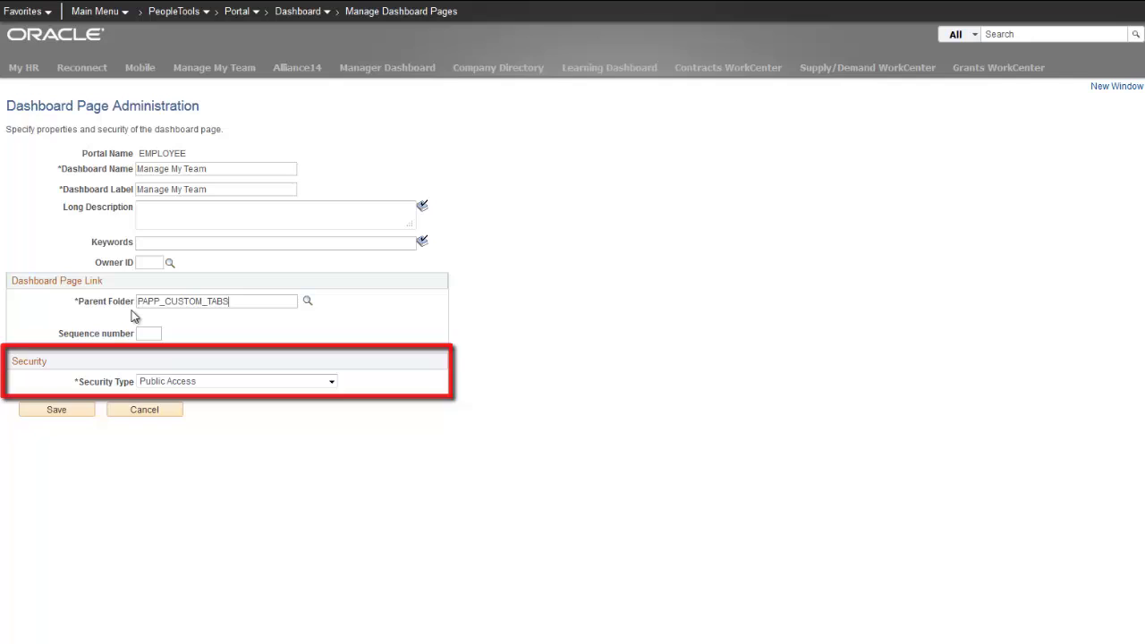
left_click(81, 390)
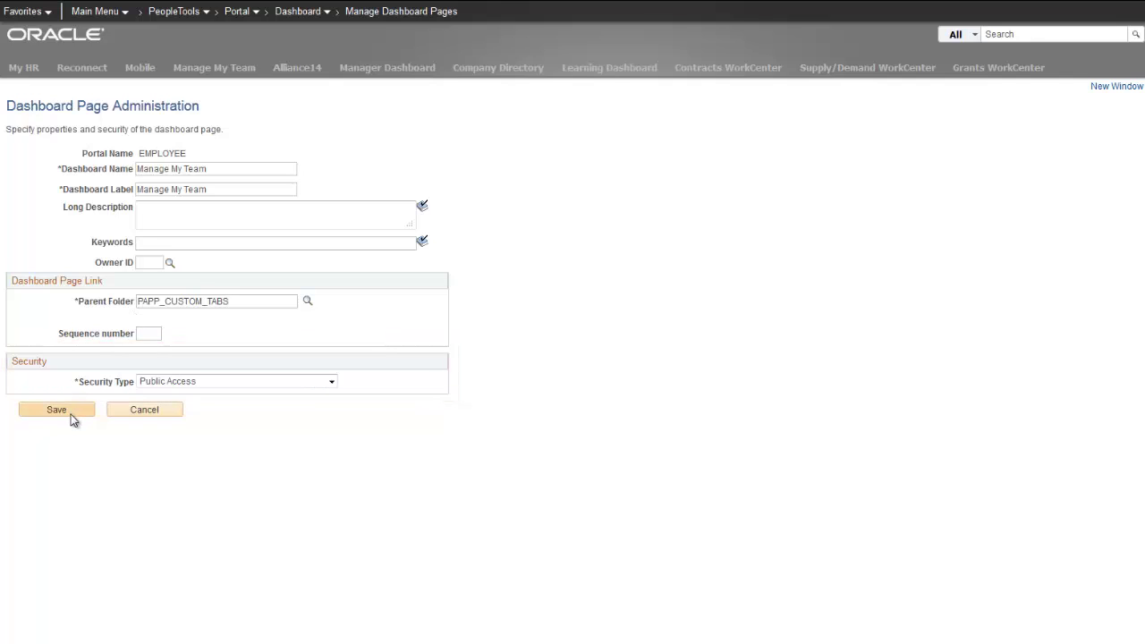
- Save the Manage My Team page and open its Pagelets content settings
left_click(70, 409)
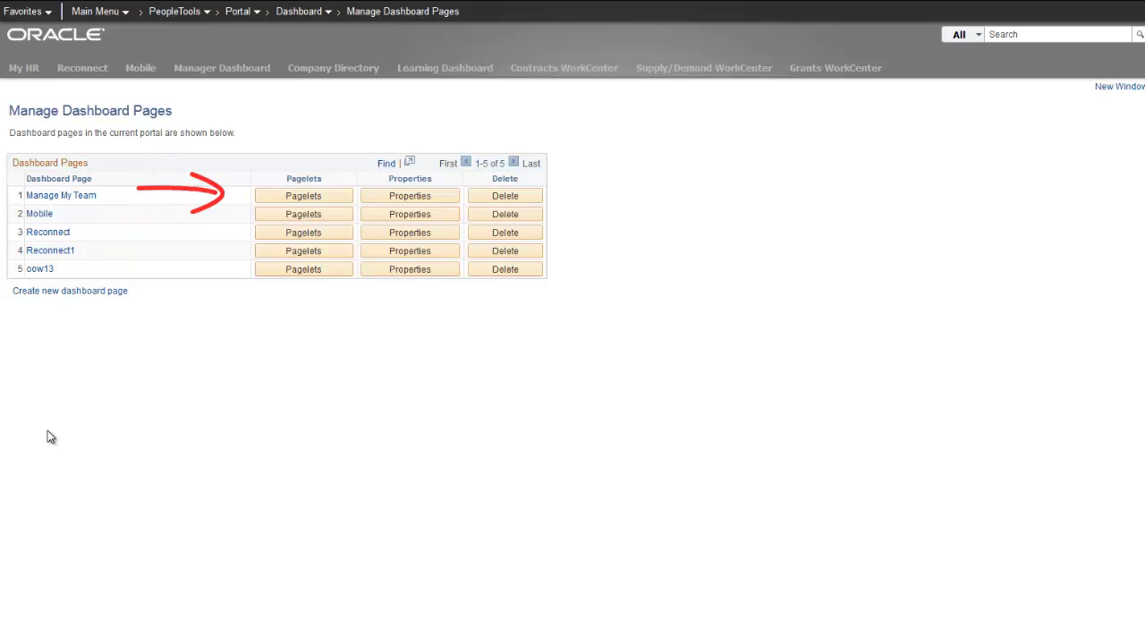
left_click(265, 197)
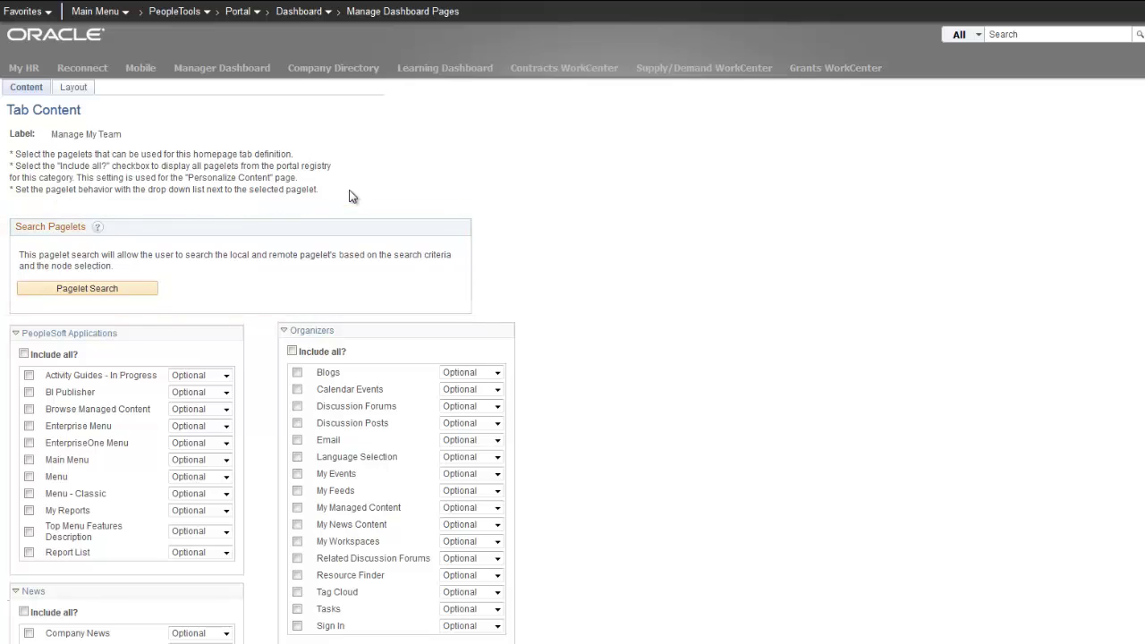
left_click(108, 290)
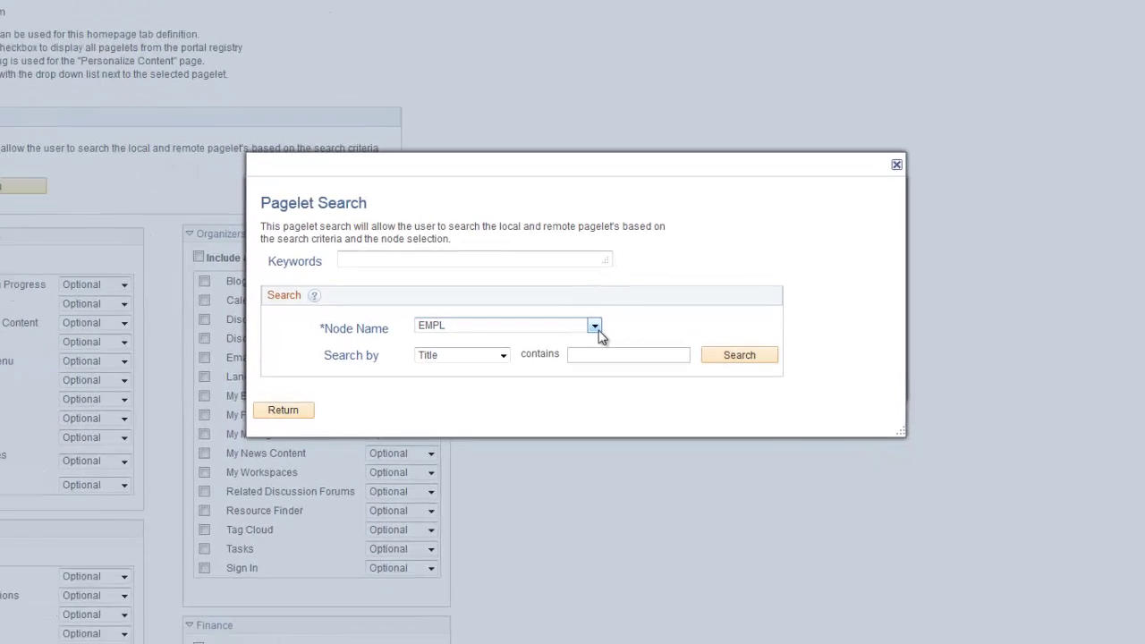
left_click(641, 412)
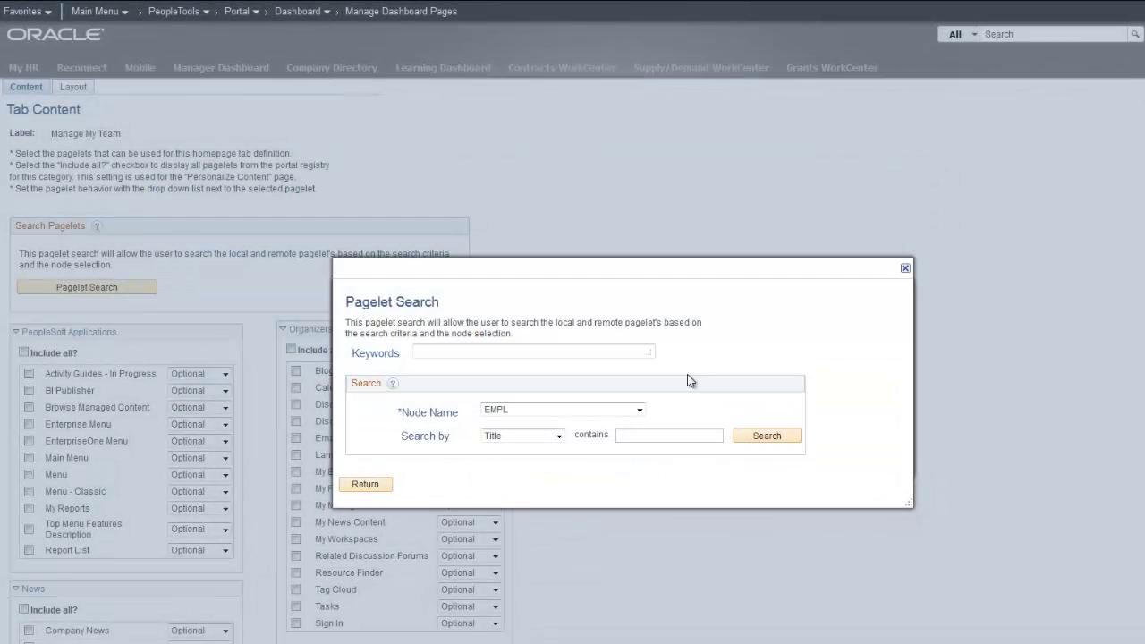
- Dismiss the pagelet search and tick Blogs, My Workspaces, Tag Cloud and Company News
left_click(904, 268)
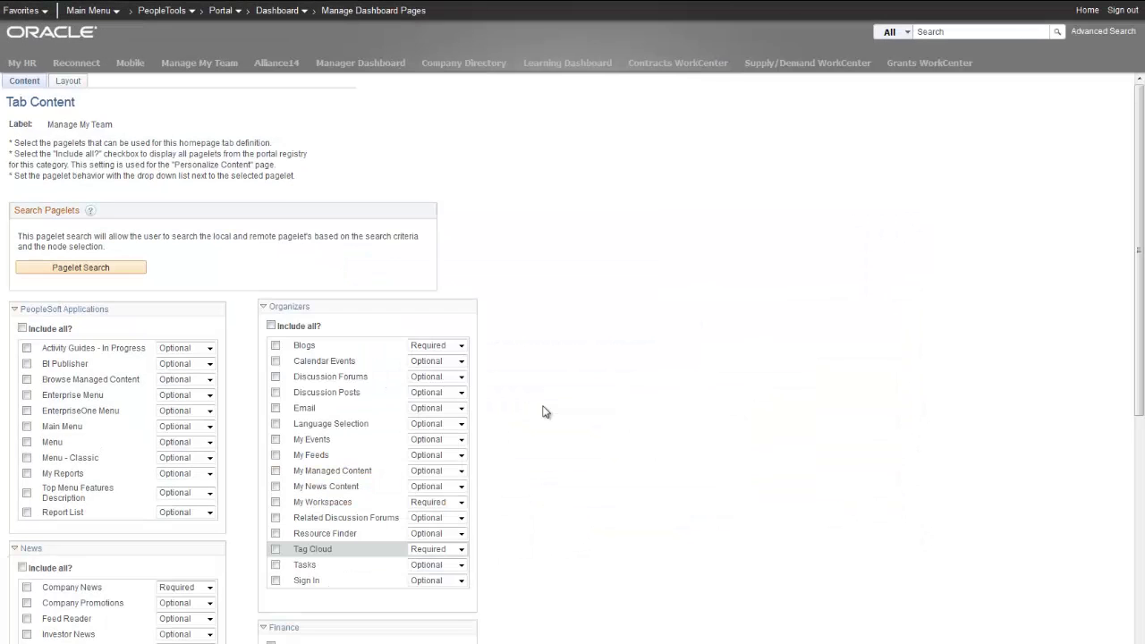
left_click(275, 345)
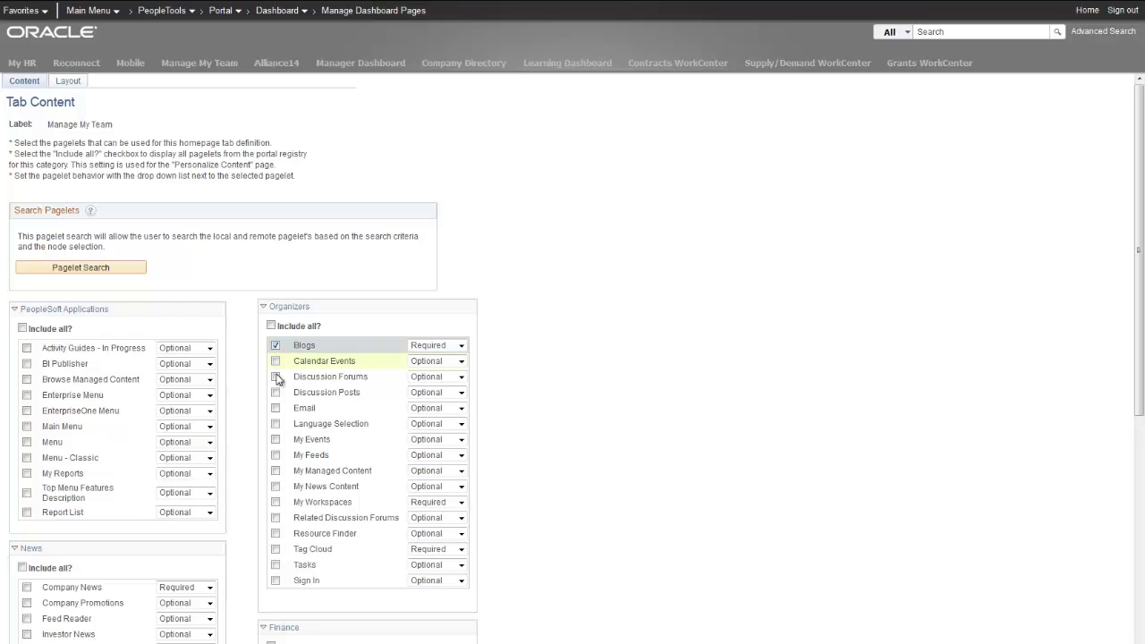
left_click(276, 502)
left_click(275, 549)
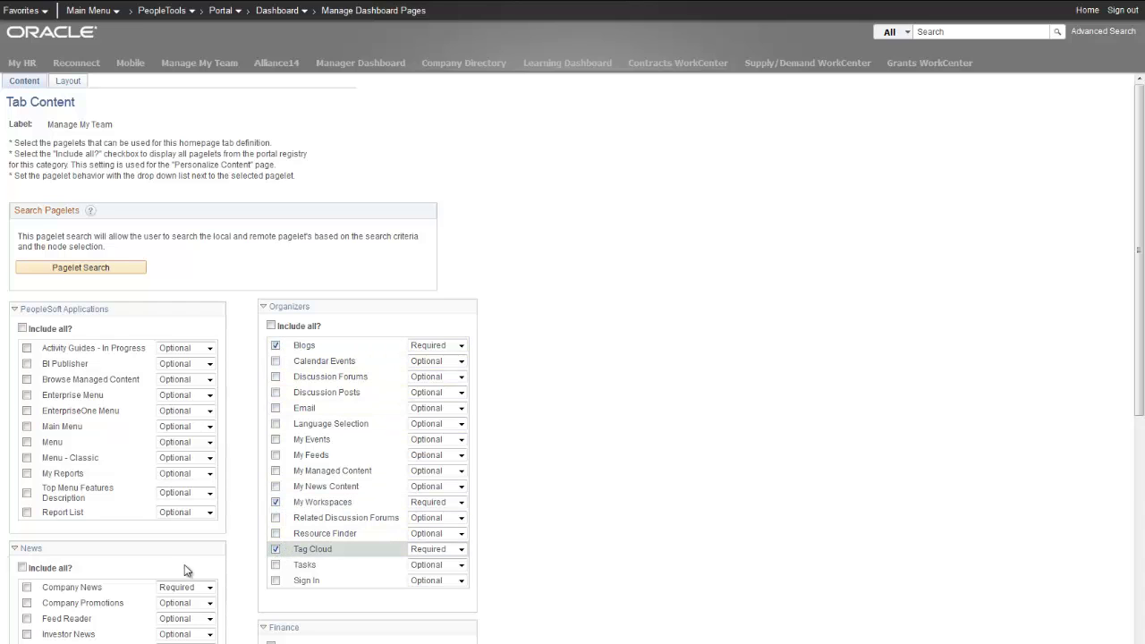
left_click(27, 588)
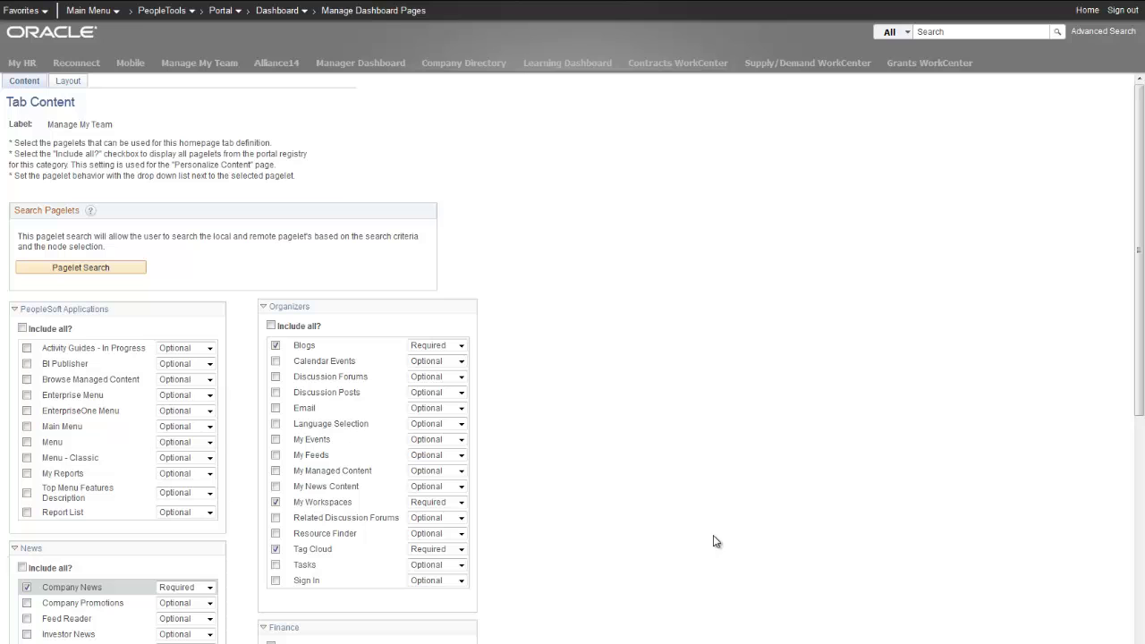
left_click_drag(1134, 390, 1137, 612)
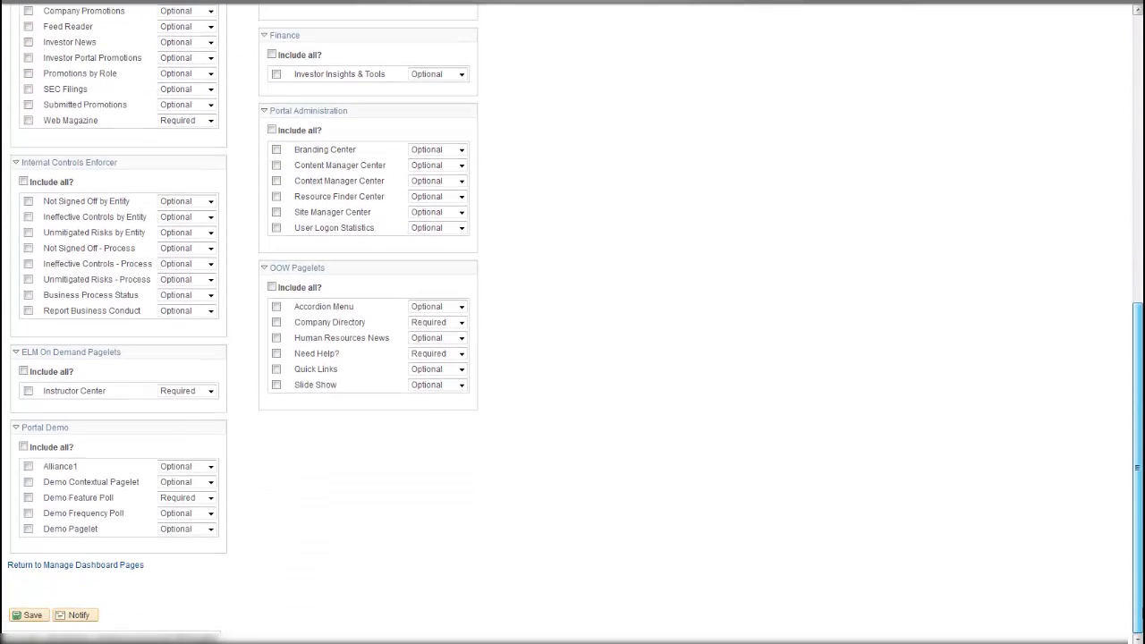
- Tick Web Magazine, Instructor Center, Company Directory, Need Help? and Demo Feature Poll, then save
left_click(28, 119)
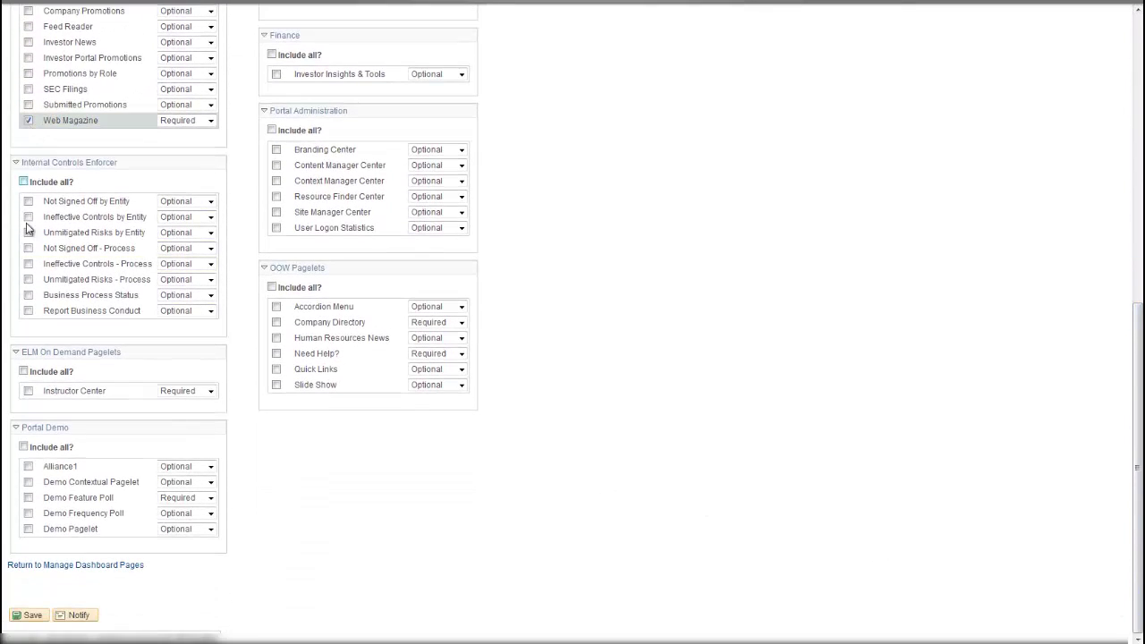
left_click(28, 391)
left_click(276, 322)
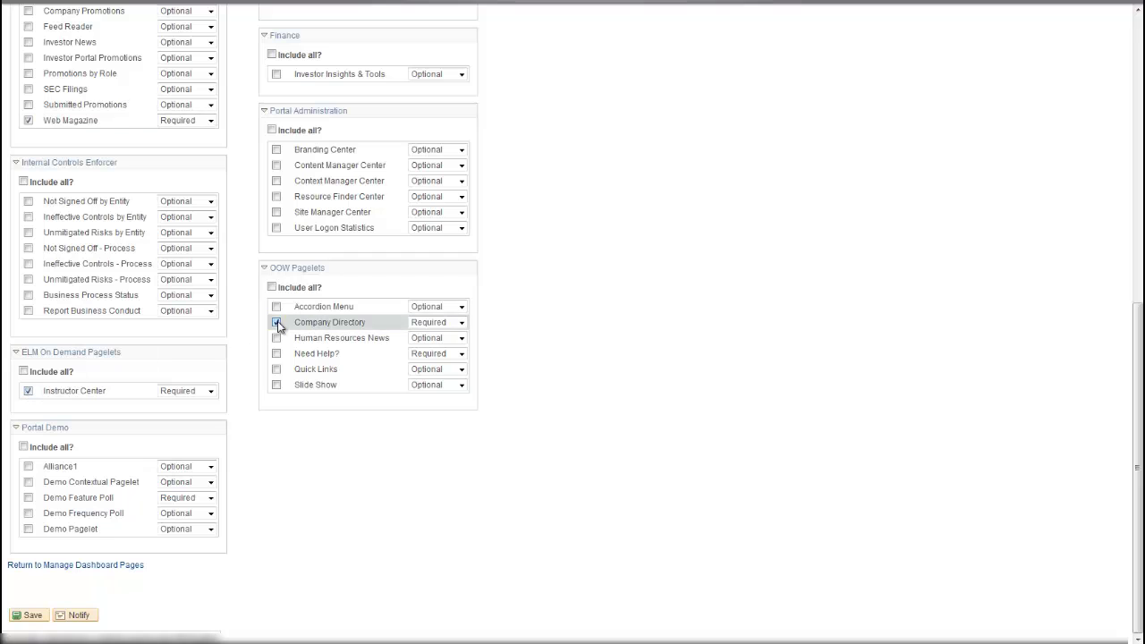
left_click(276, 353)
left_click(28, 497)
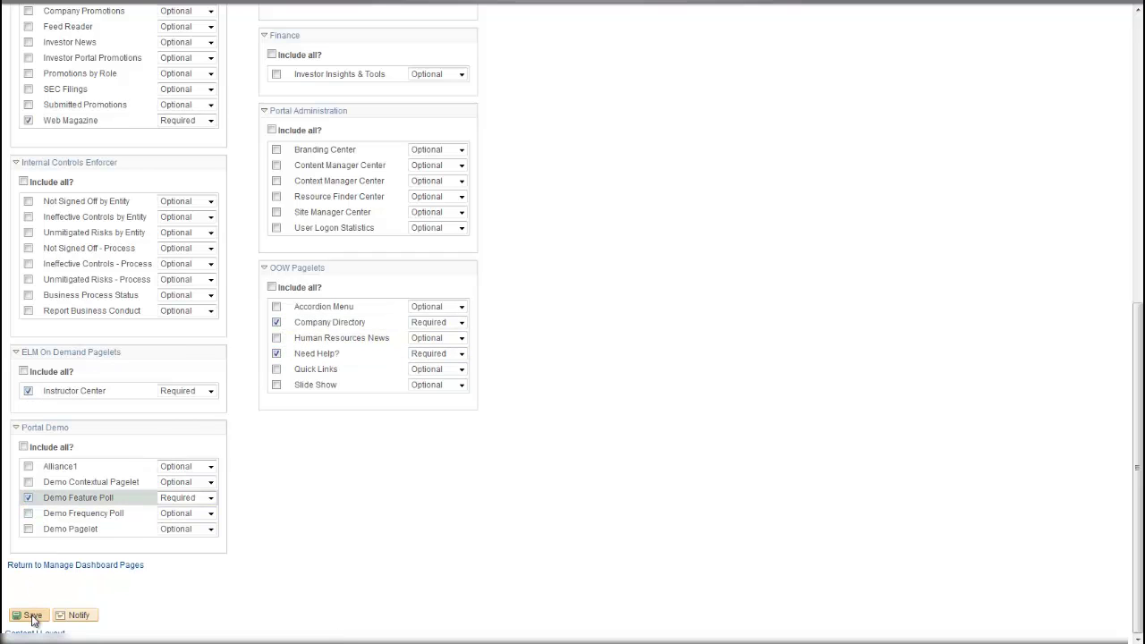
left_click(70, 76)
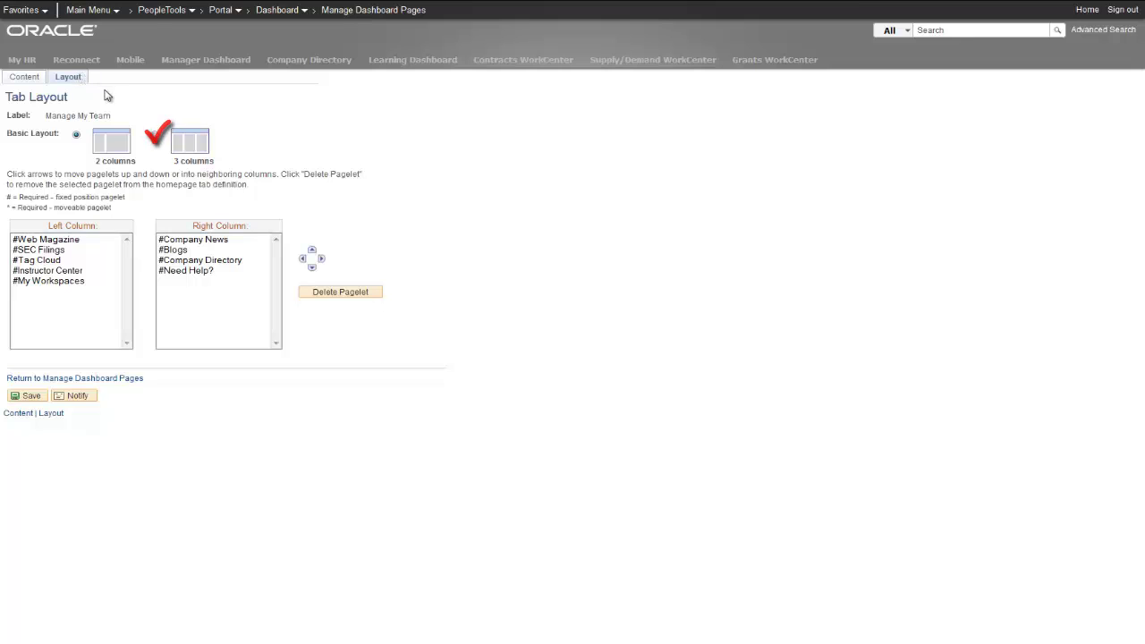
- Use 3 columns: Tag Cloud, Need Help?, Company Directory right; My Workspaces centre; save
left_click(154, 136)
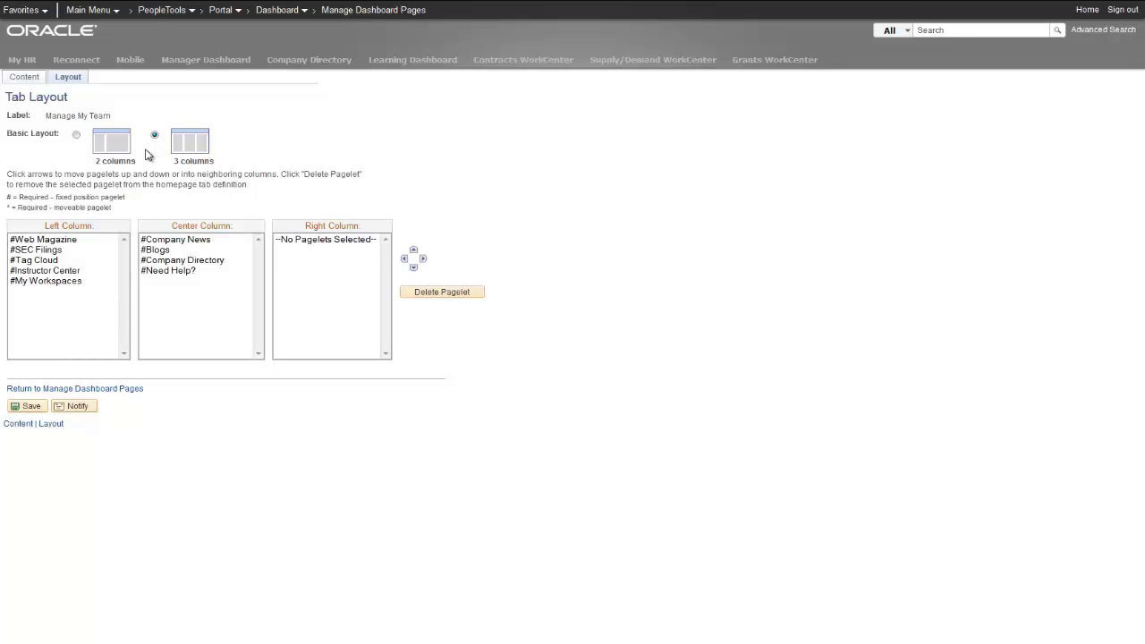
left_click(48, 259)
left_click(423, 259)
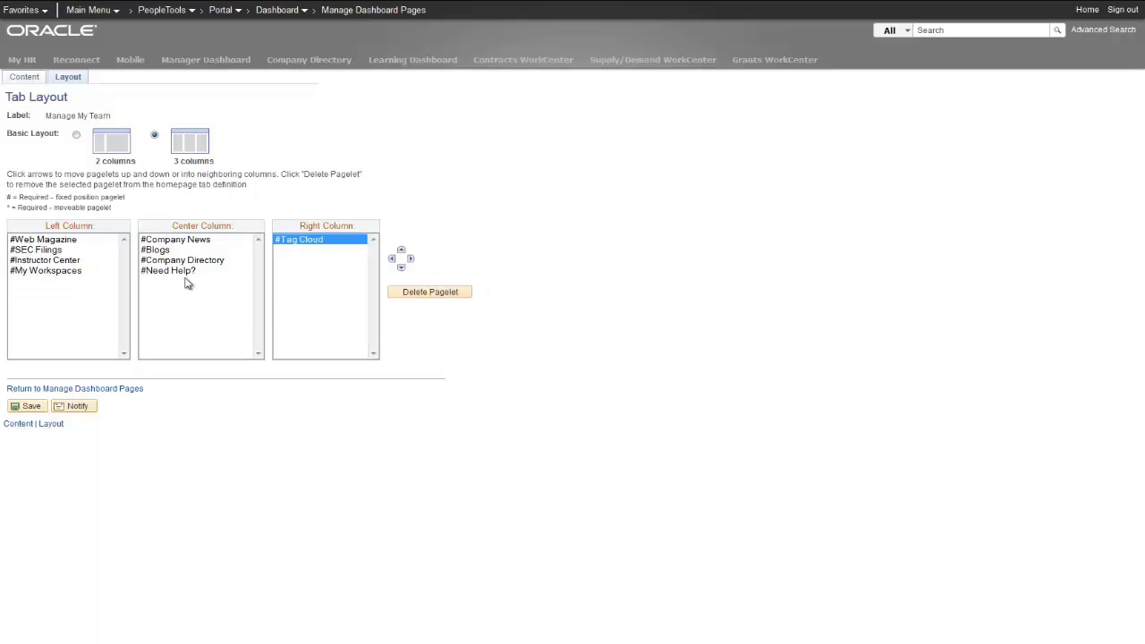
left_click(180, 271)
left_click(412, 260)
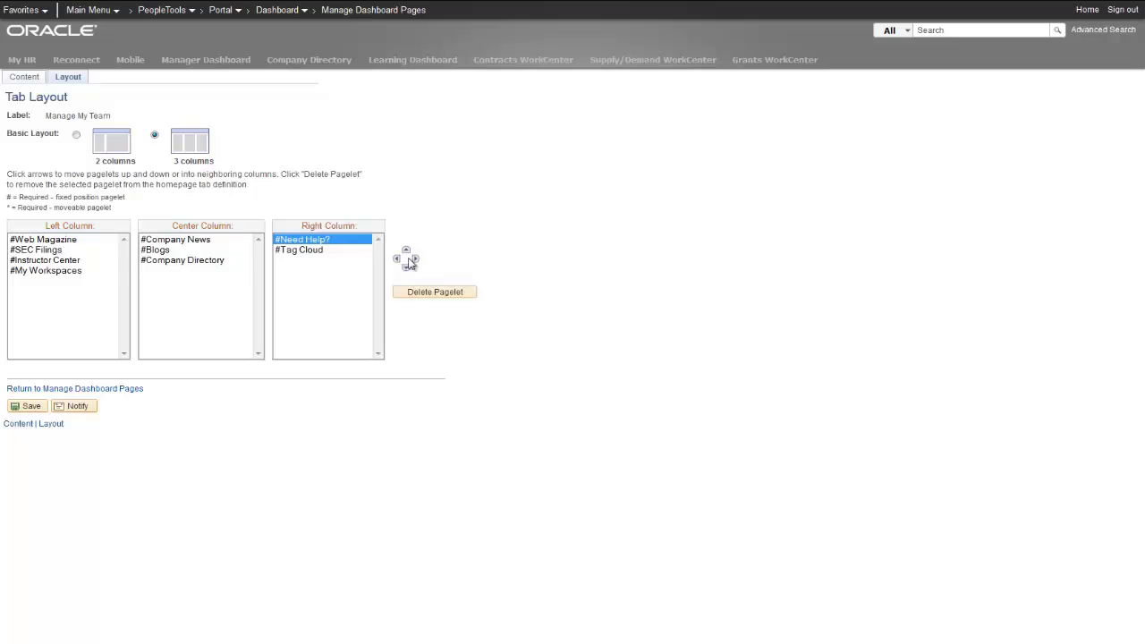
left_click(179, 259)
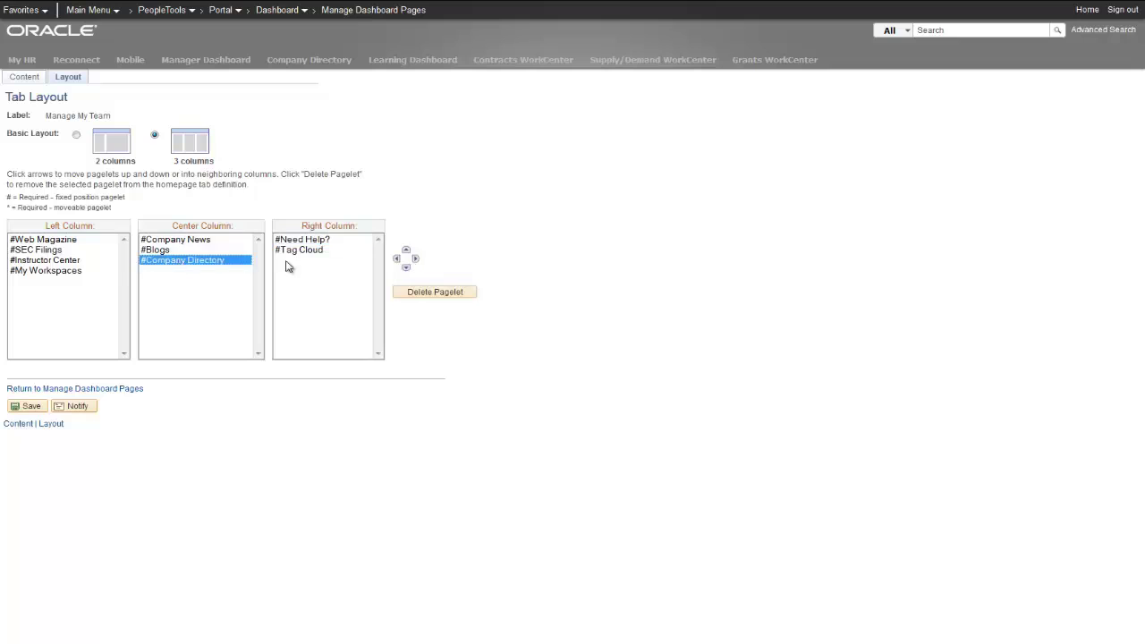
left_click(414, 258)
left_click(58, 271)
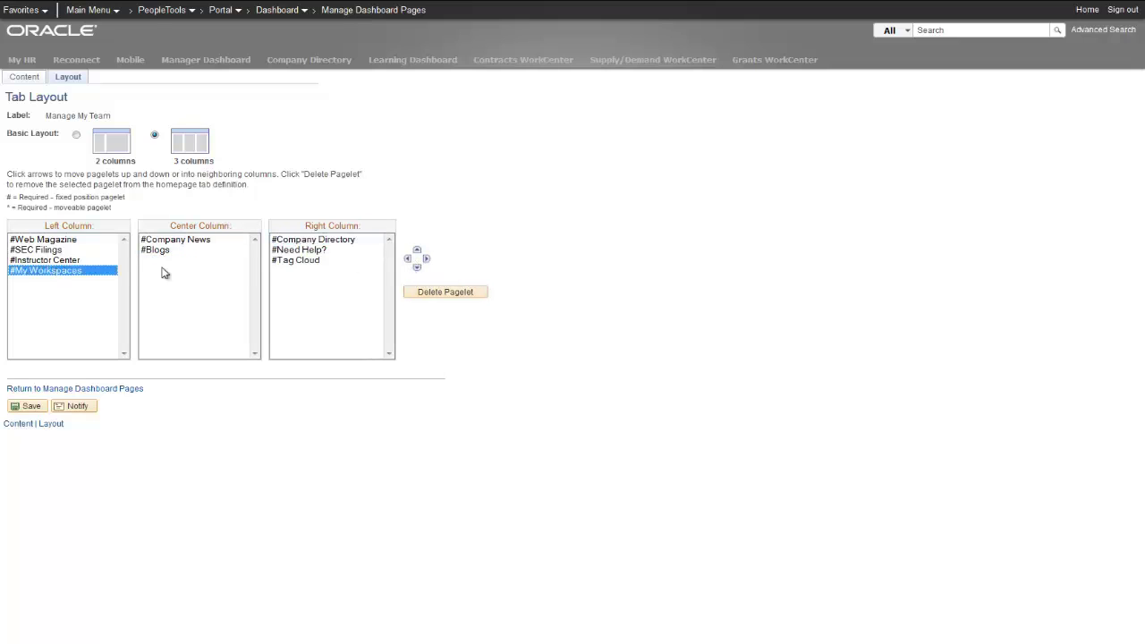
left_click(426, 259)
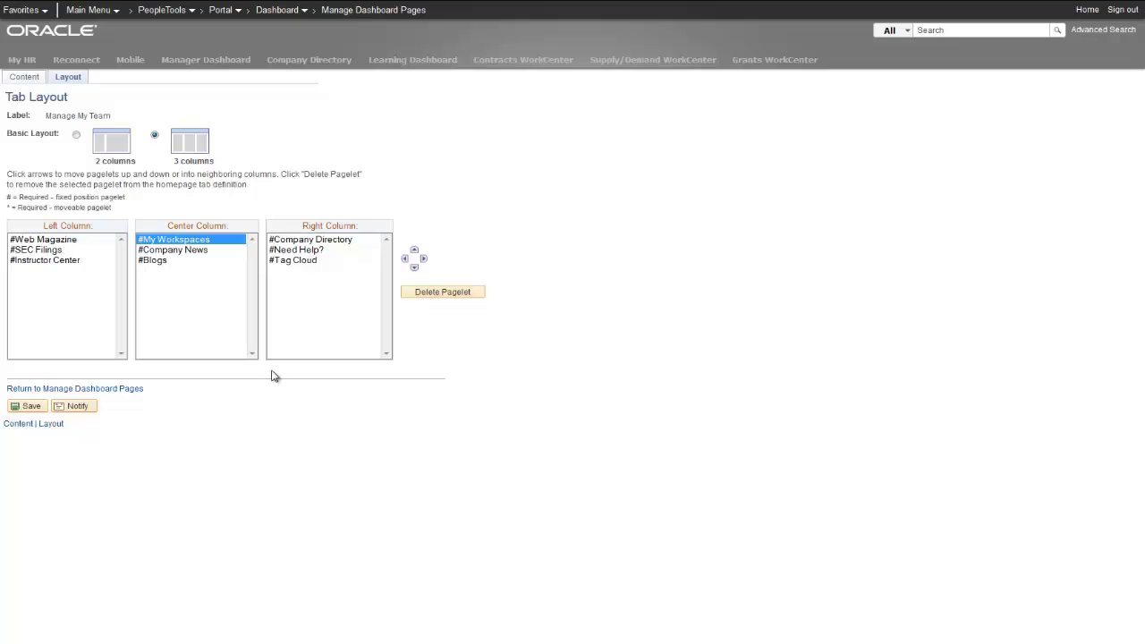
left_click(31, 406)
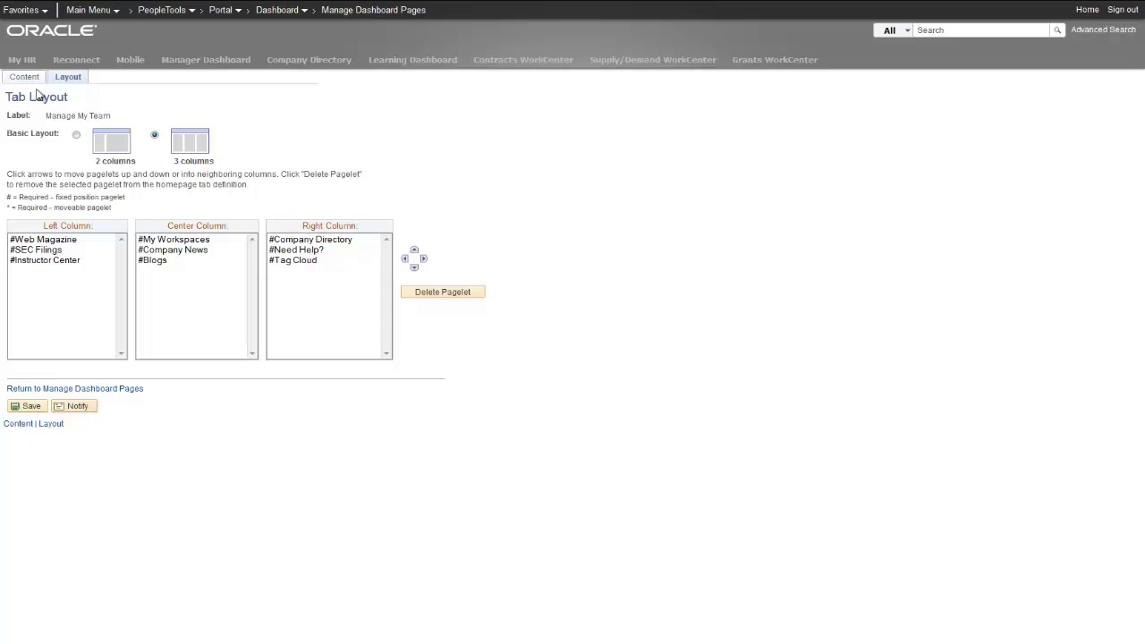
- Return to My HR, expand the My Money links, then open the Manage My Team tab
left_click(28, 65)
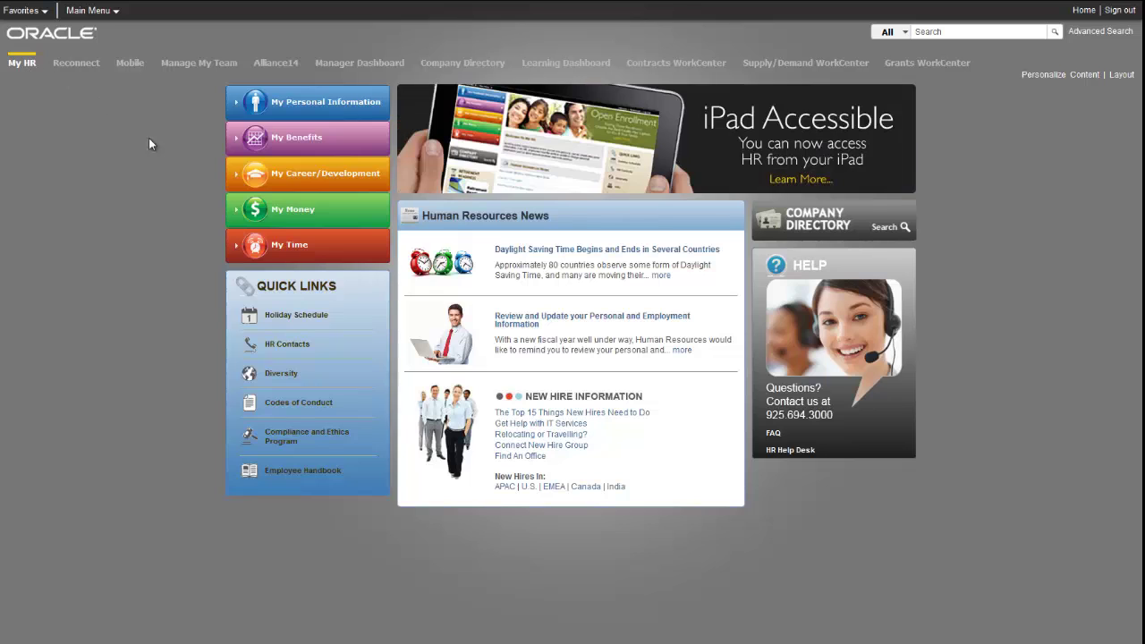
left_click(235, 216)
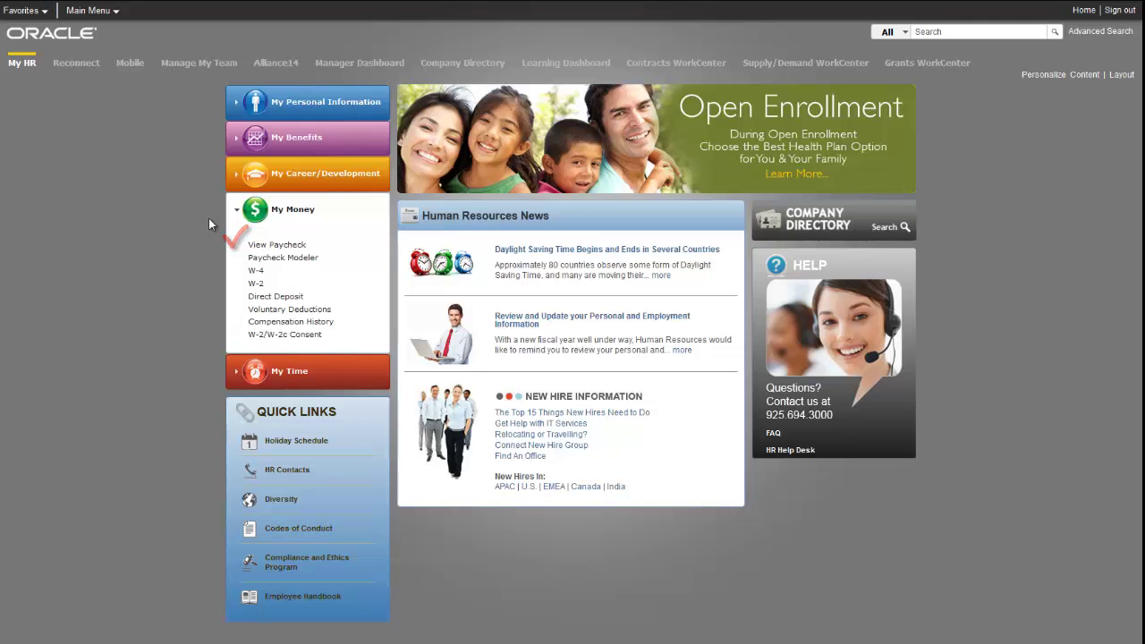
left_click(200, 65)
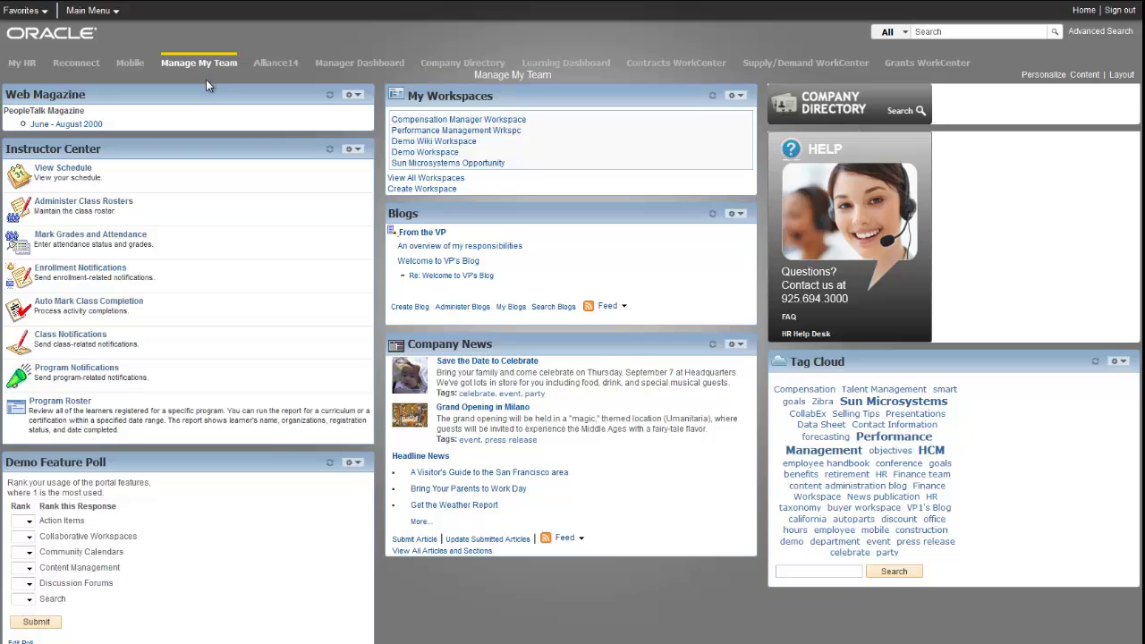
- Drag Web Magazine from the top-left to below Company News in the centre column
mouse_move(207, 94)
left_mouse_down()
mouse_move(280, 168)
mouse_move(594, 576)
left_mouse_up()
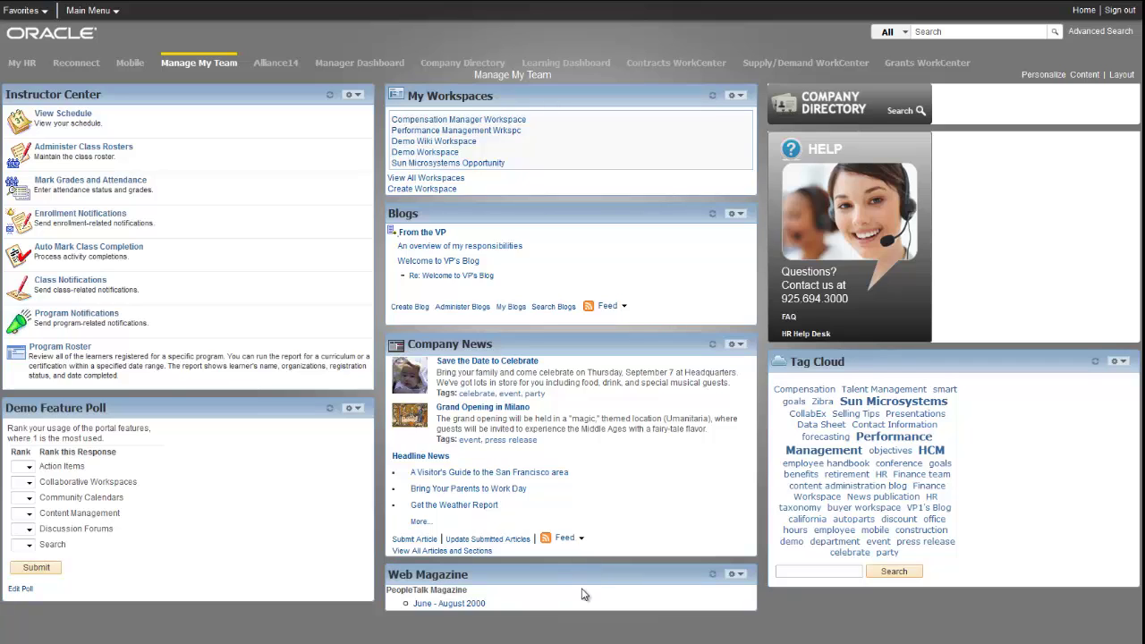